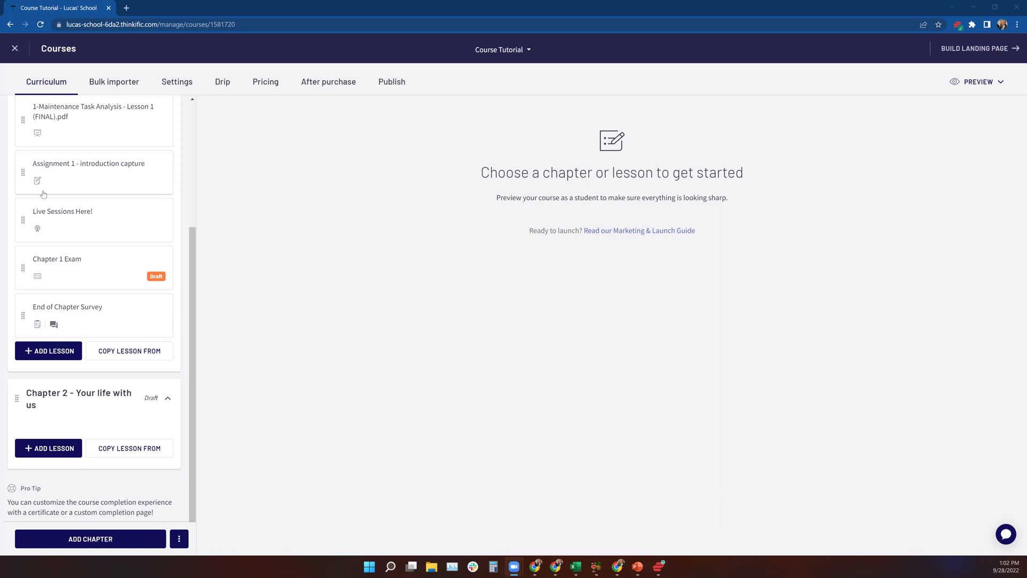
# Add an Assignment lesson to Chapter 1 and title it 'Homework 1'
pyautogui.click(50, 351)
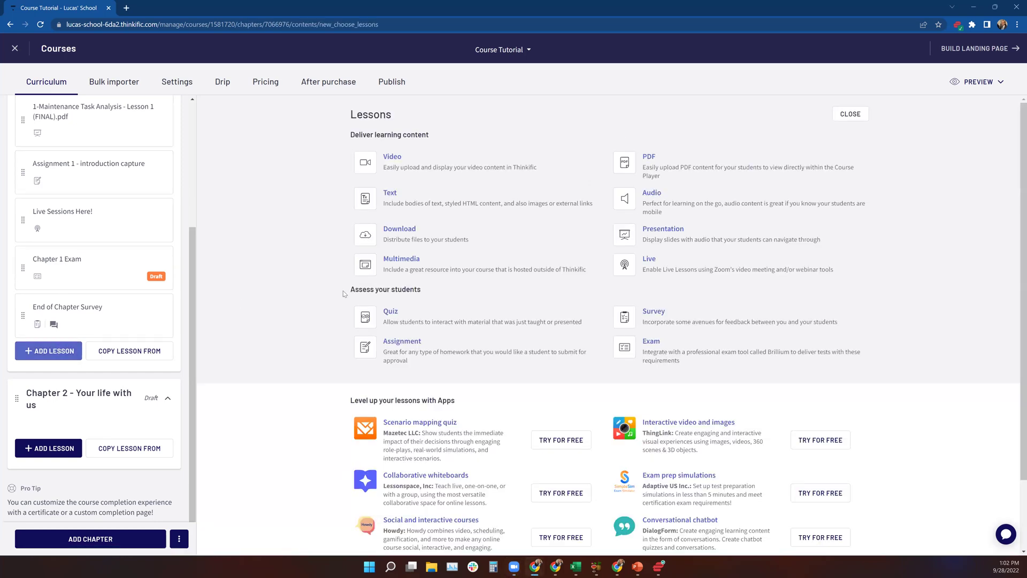
pyautogui.moveTo(352, 291); pyautogui.dragTo(423, 291)
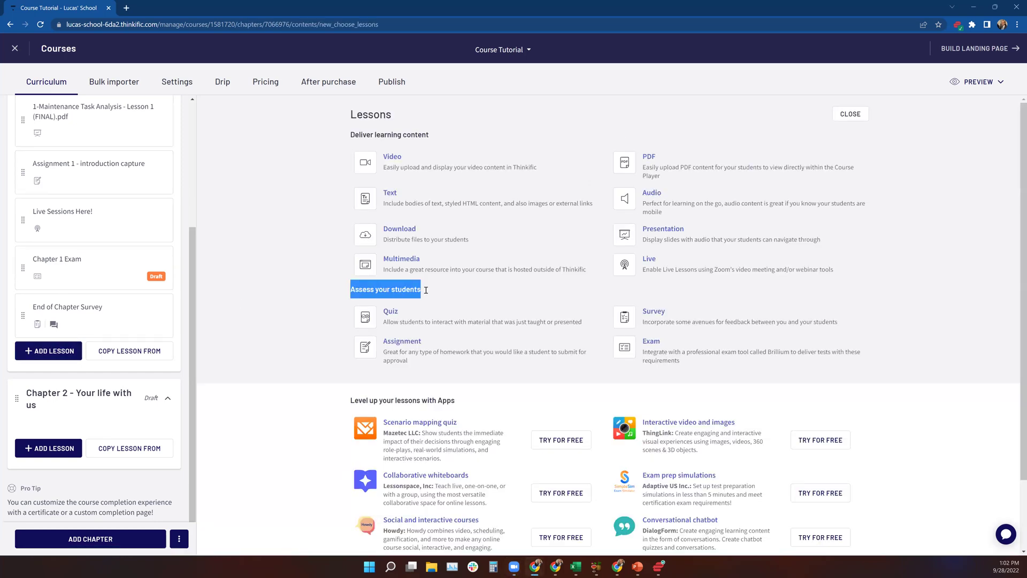
pyautogui.click(400, 346)
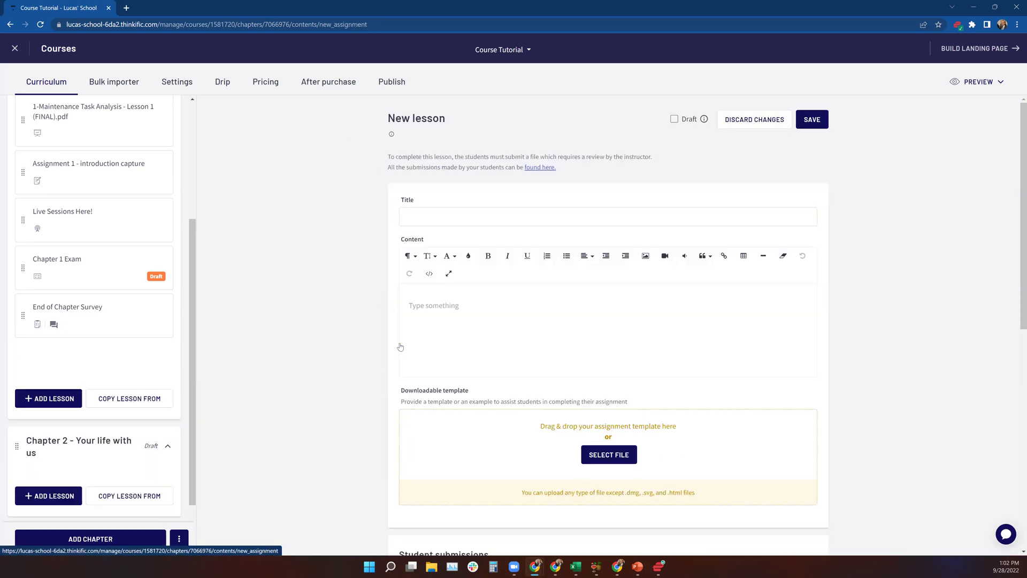
pyautogui.click(440, 221)
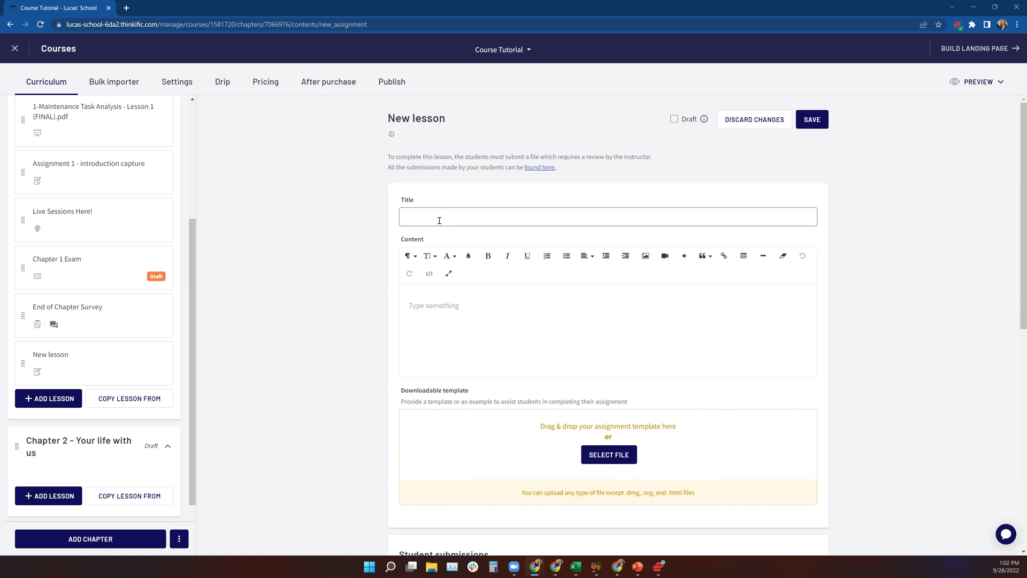
pyautogui.write('Homework 1')
# Type the Directions outline in the content editor with Intent, How and When lines
pyautogui.click(461, 288)
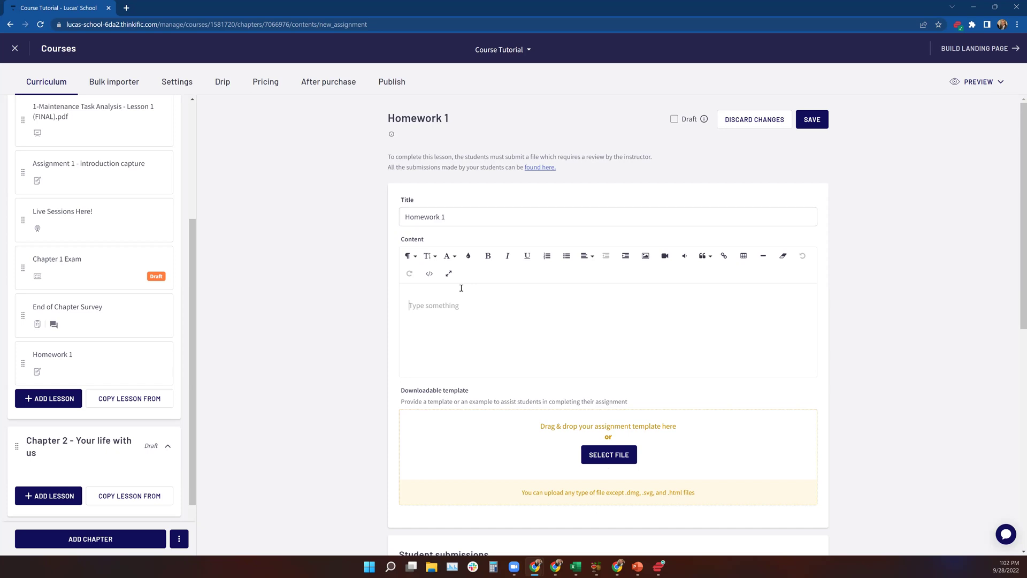
pyautogui.write('Directions')
pyautogui.write('"')
pyautogui.write('In')
pyautogui.write('tent')
pyautogui.write('How')
pyautogui.press('Return')
pyautogui.write('When')
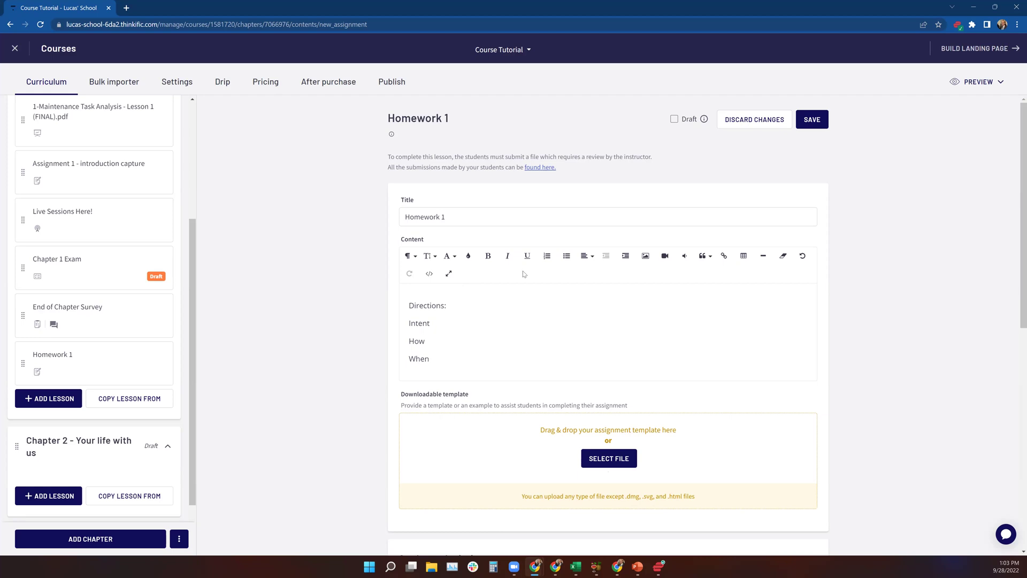
# Add a Resources line below When in the directions
pyautogui.scroll(-2, 523, 270)
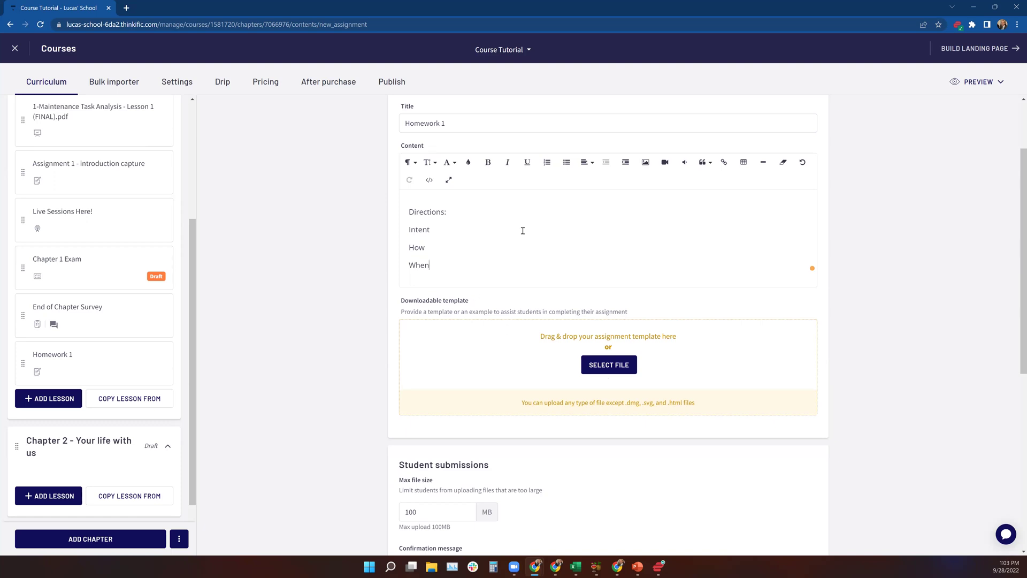
pyautogui.scroll(-5, 519, 388)
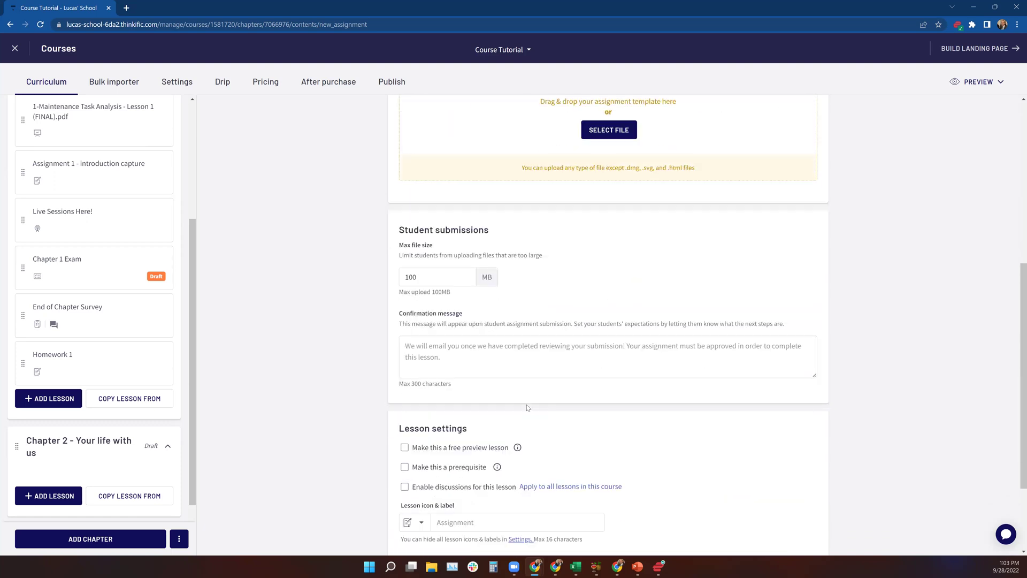
pyautogui.scroll(5, 526, 408)
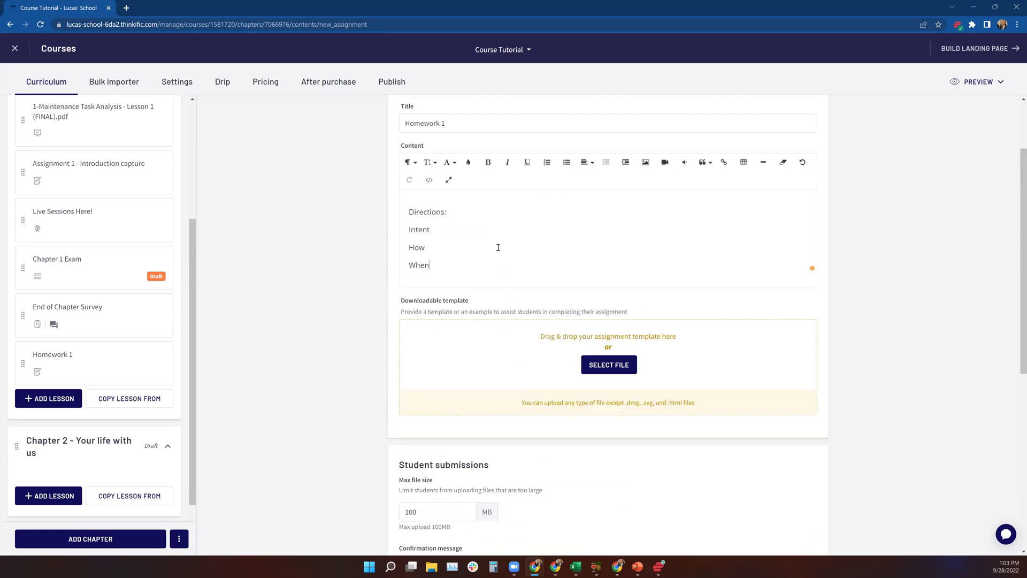
pyautogui.moveTo(410, 212); pyautogui.dragTo(484, 259)
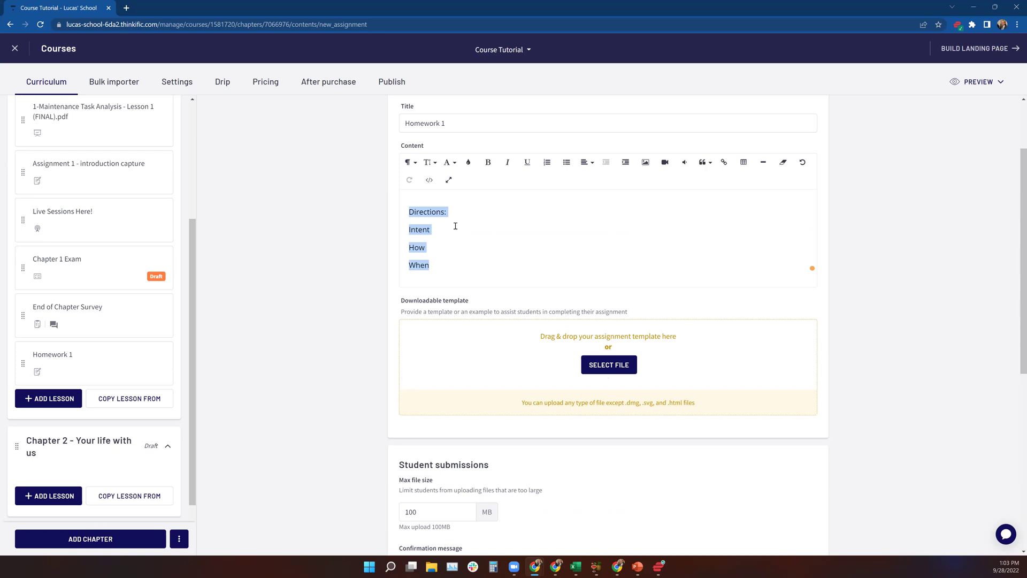
pyautogui.click(453, 260)
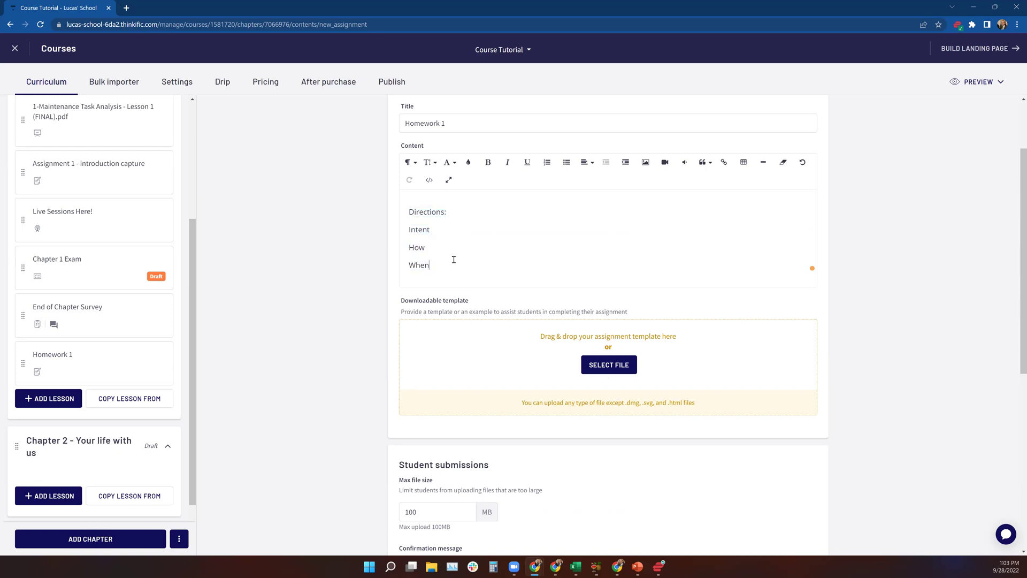
pyautogui.press('Return')
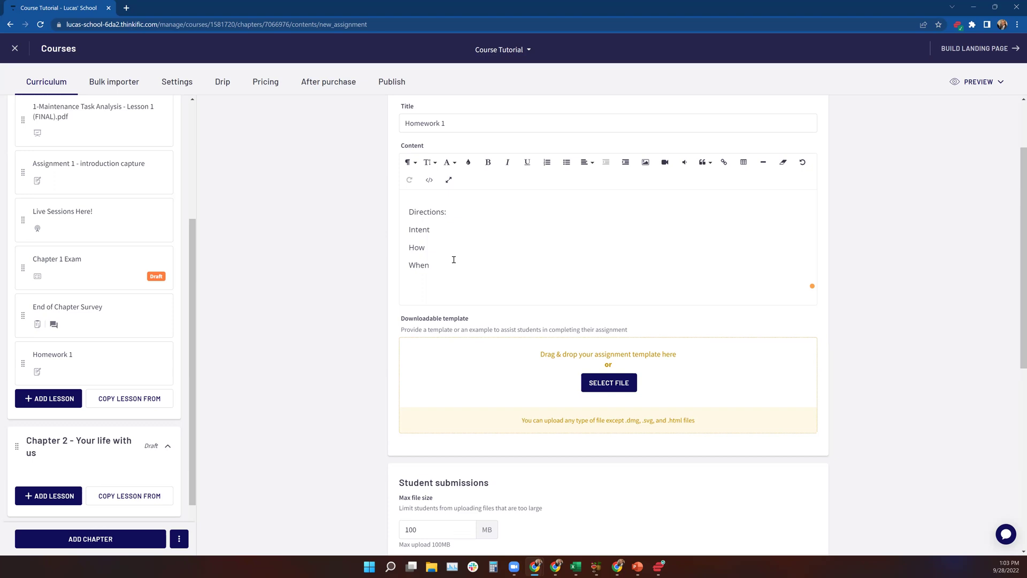
pyautogui.write('Resources')
pyautogui.scroll(-1, 535, 346)
pyautogui.scroll(-1, 535, 347)
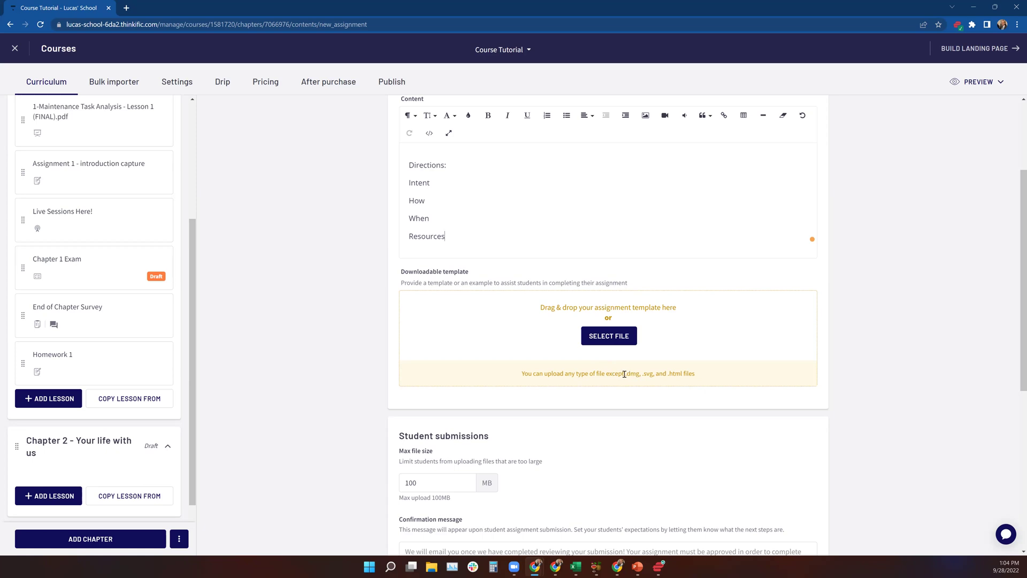
pyautogui.moveTo(624, 375); pyautogui.dragTo(698, 374)
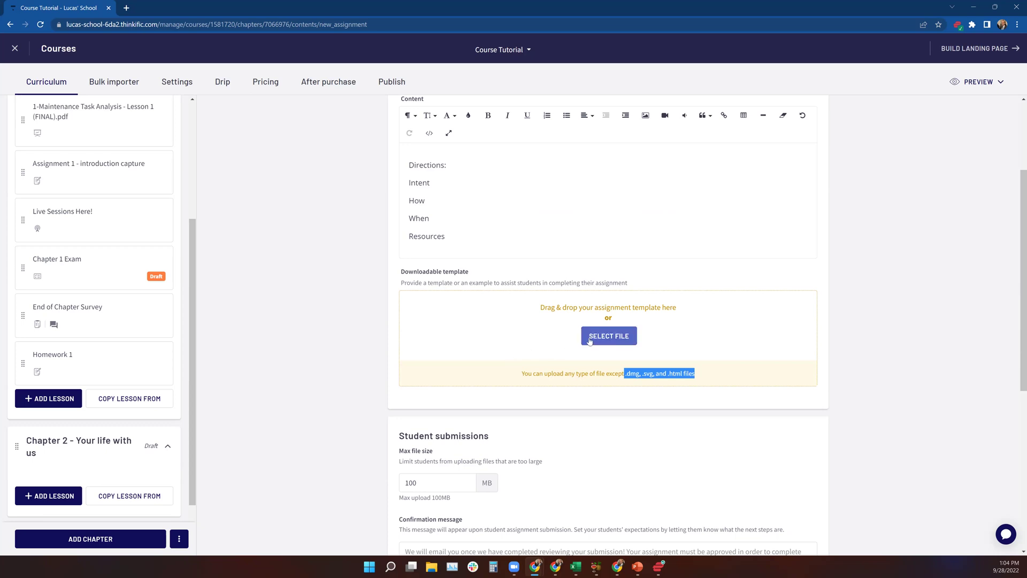
pyautogui.click(487, 346)
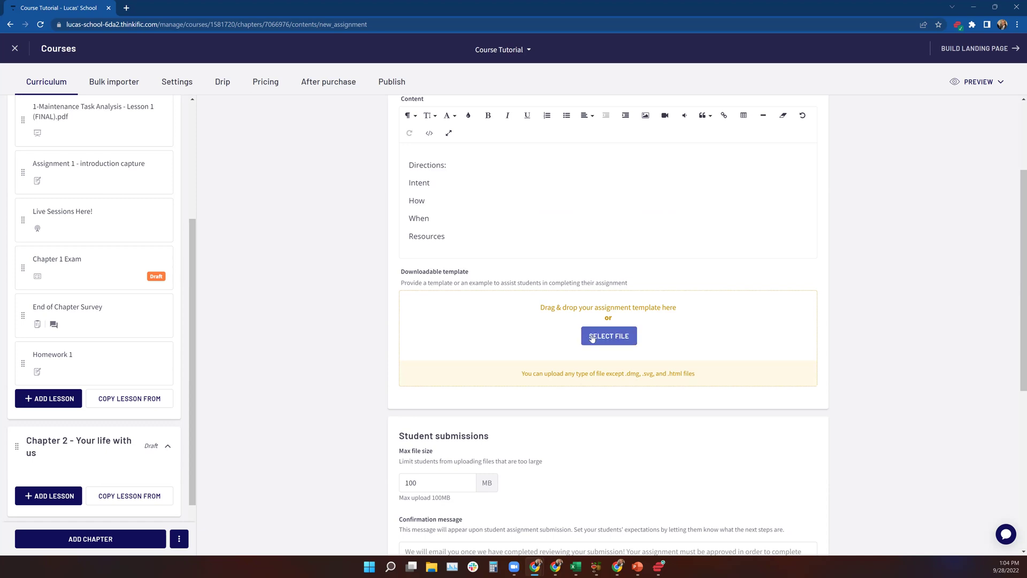
pyautogui.scroll(-4, 537, 335)
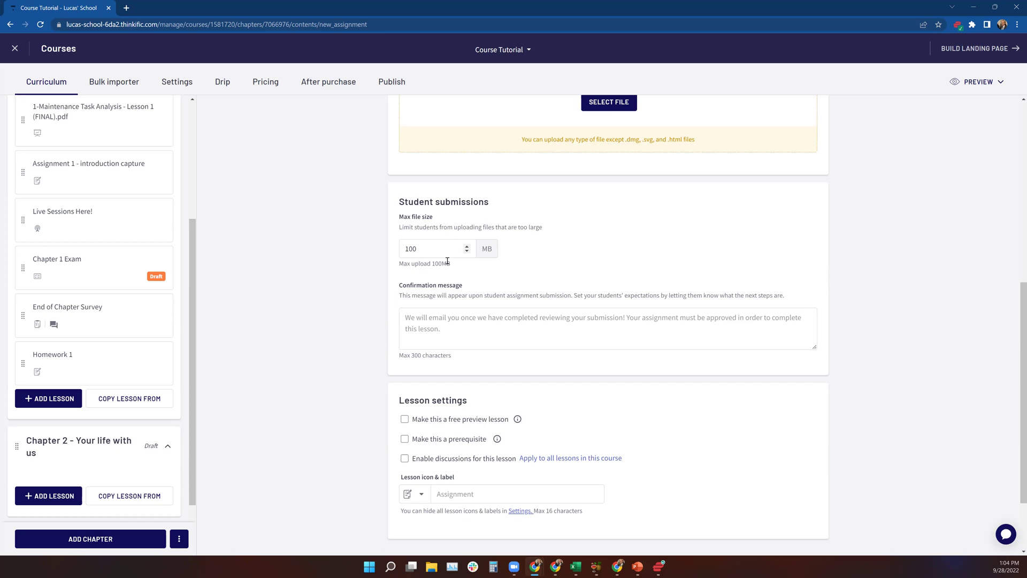
pyautogui.moveTo(432, 264); pyautogui.dragTo(452, 265)
pyautogui.moveTo(405, 250); pyautogui.dragTo(428, 251)
pyautogui.click(467, 251)
pyautogui.click(467, 246)
pyautogui.click(467, 247)
pyautogui.click(548, 260)
# Attach Invoice Cummulatives.xlsx as the assignment's downloadable template file
pyautogui.click(593, 105)
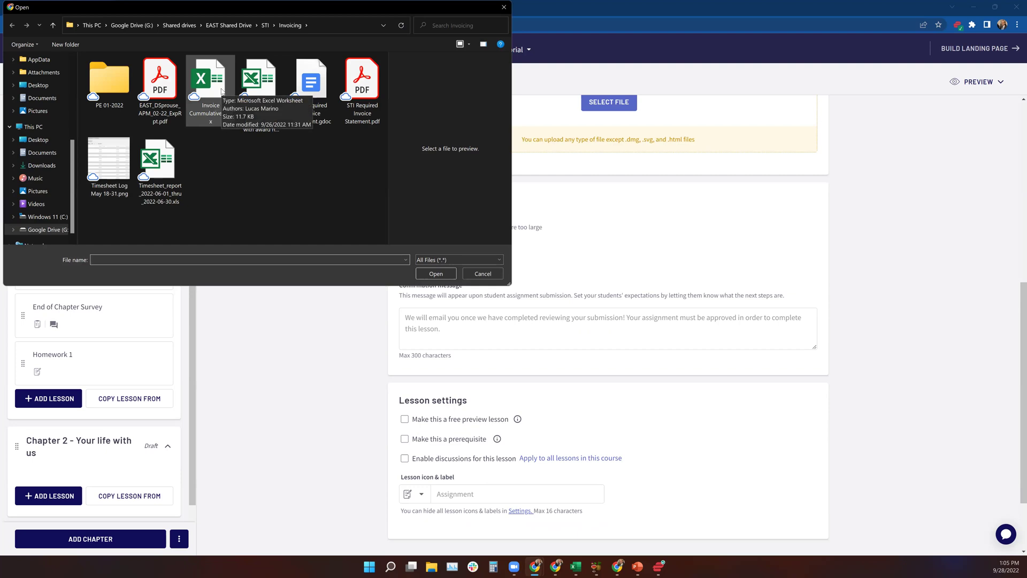
pyautogui.click(222, 91)
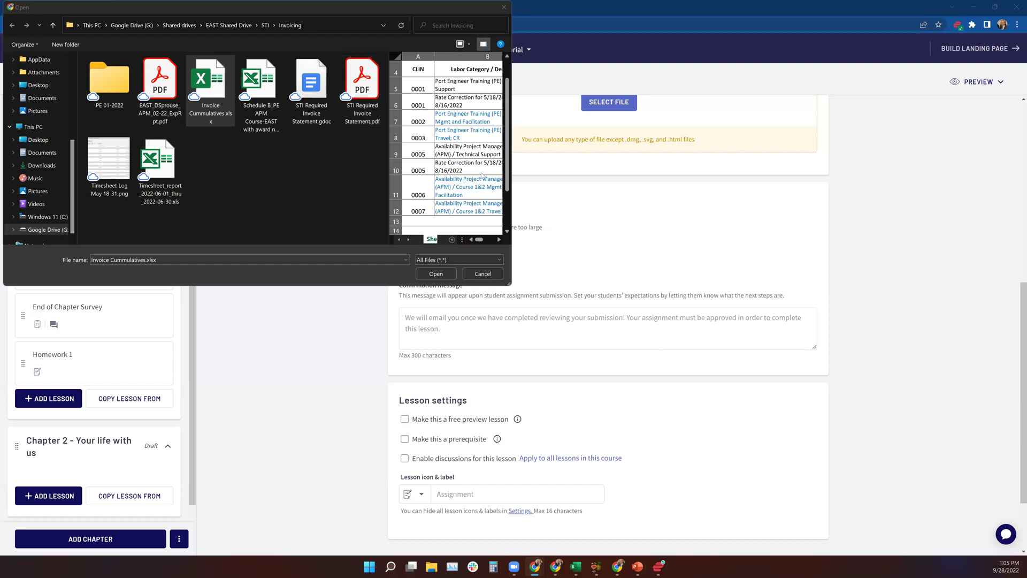
pyautogui.click(436, 275)
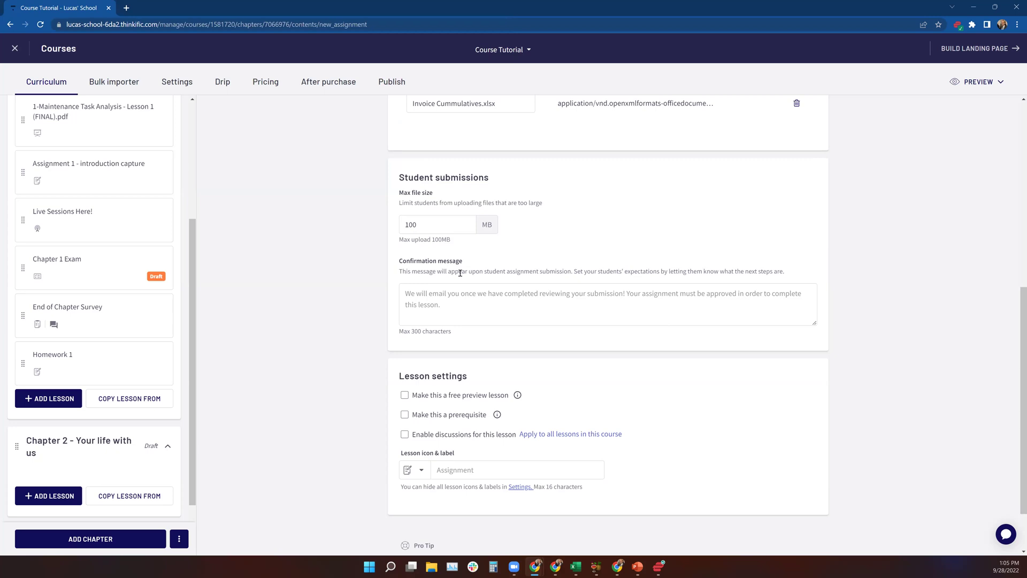
pyautogui.click(516, 303)
pyautogui.scroll(5, 504, 269)
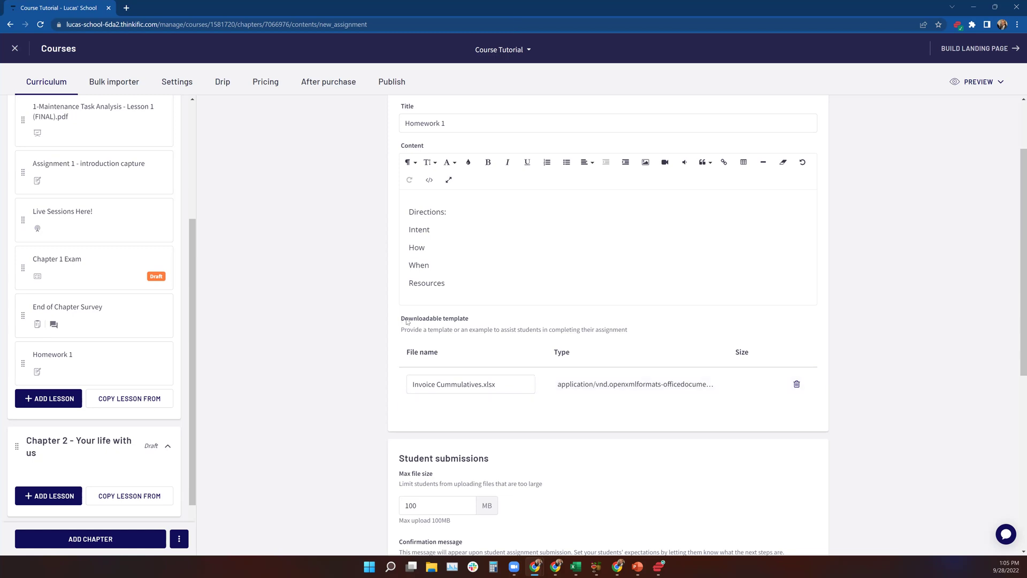
pyautogui.moveTo(407, 321); pyautogui.dragTo(477, 323)
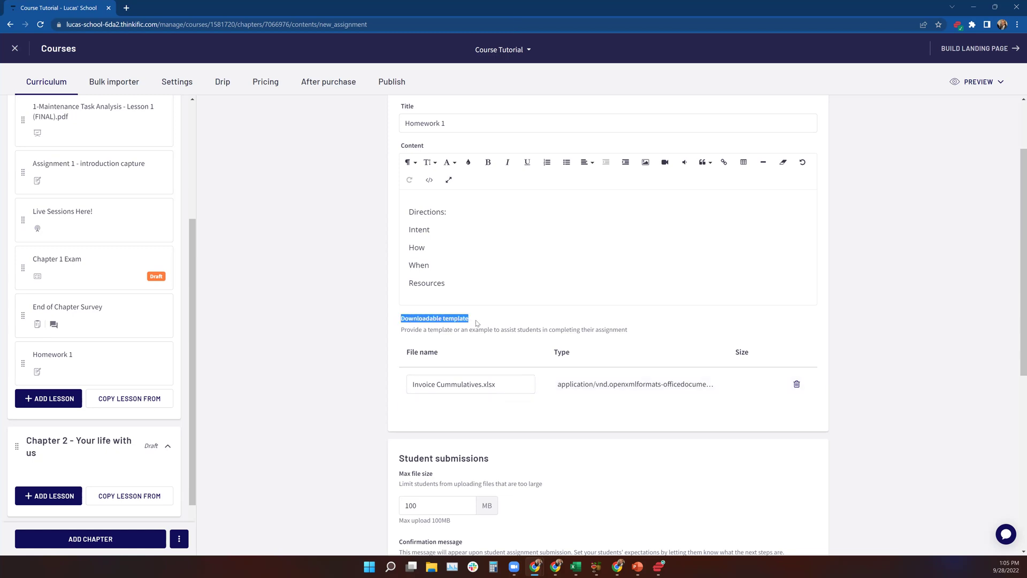
pyautogui.scroll(-3, 473, 338)
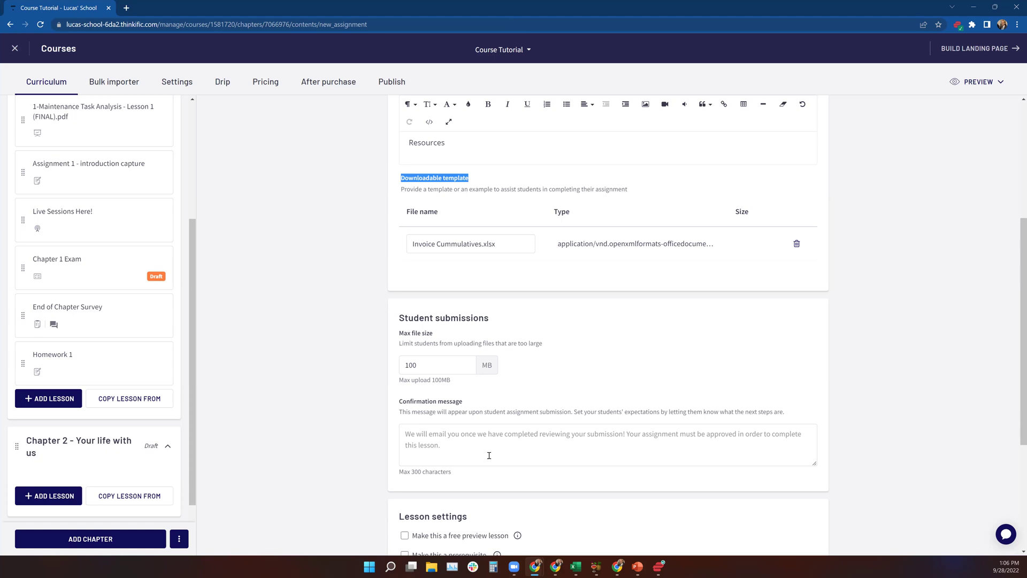
pyautogui.scroll(-3, 488, 456)
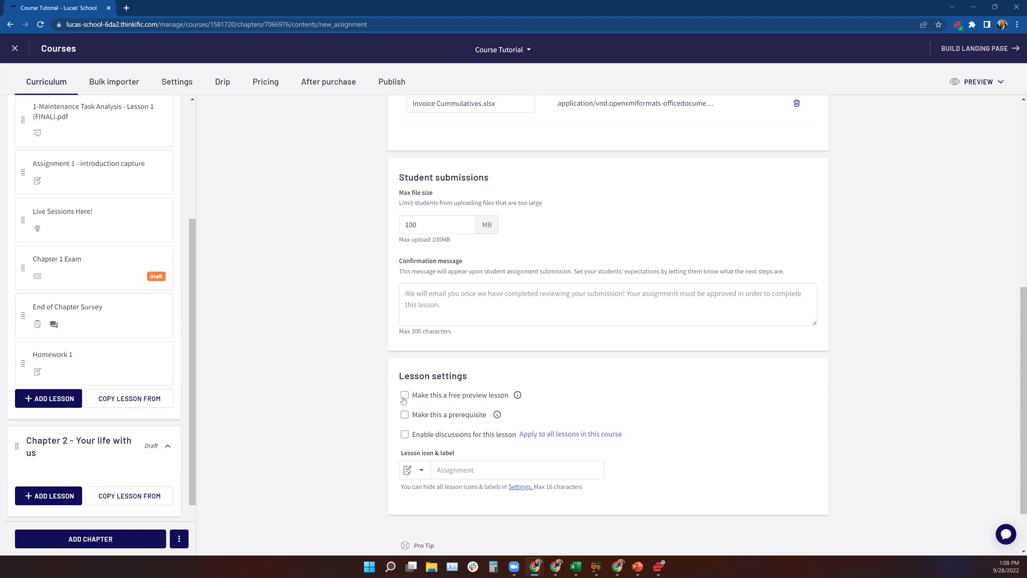
# Tick 'Enable discussions for this lesson' at the bottom of the Homework 1 form
pyautogui.scroll(-2, 406, 396)
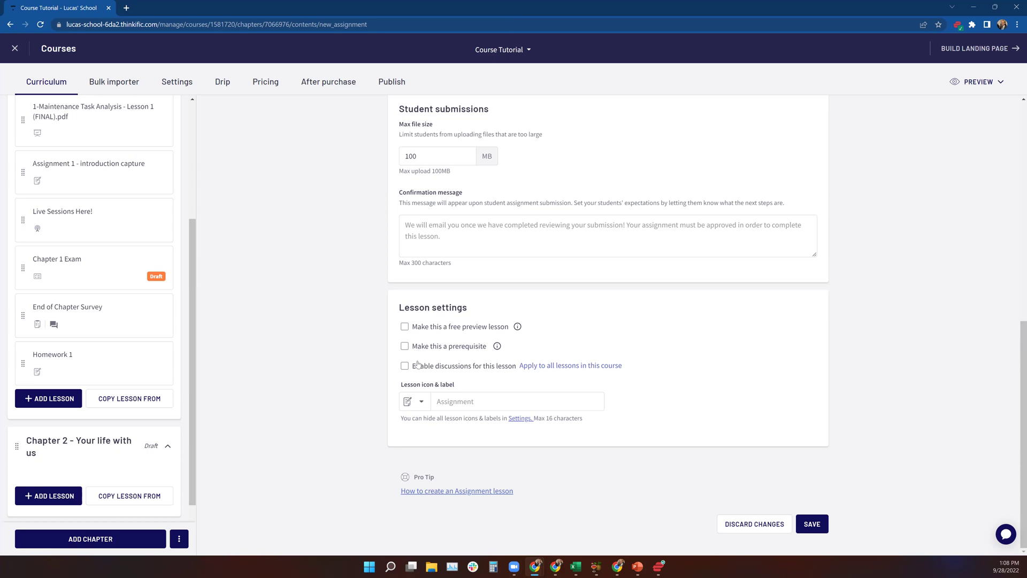
pyautogui.click(413, 366)
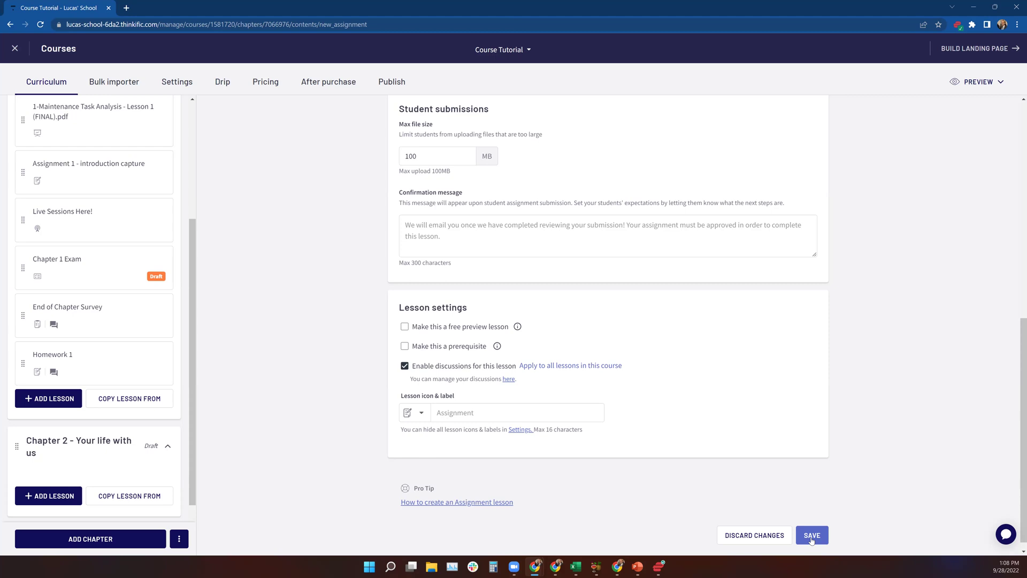
# Save the Homework 1 lesson and review its student preview
pyautogui.click(811, 536)
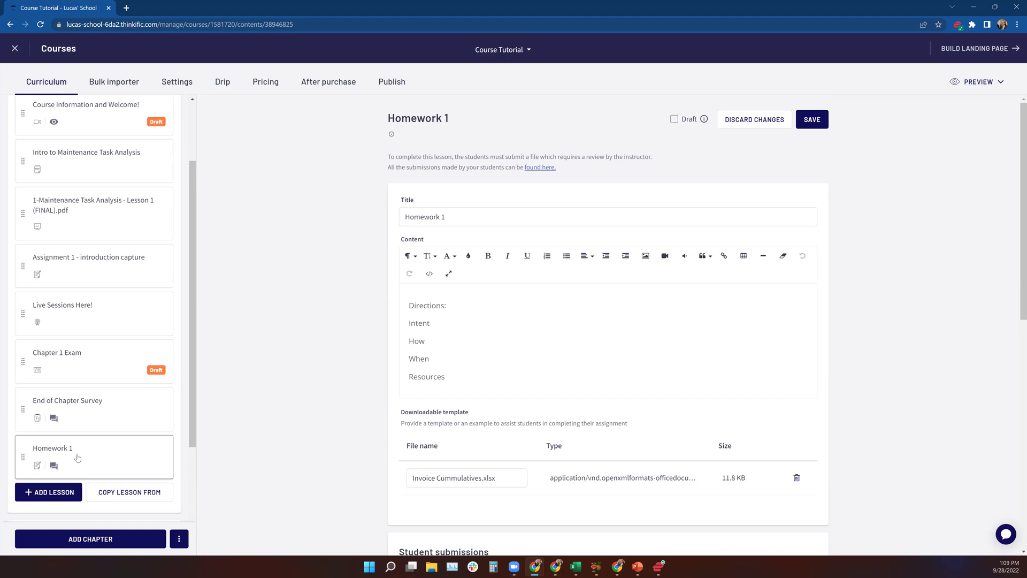
pyautogui.scroll(-5, 523, 374)
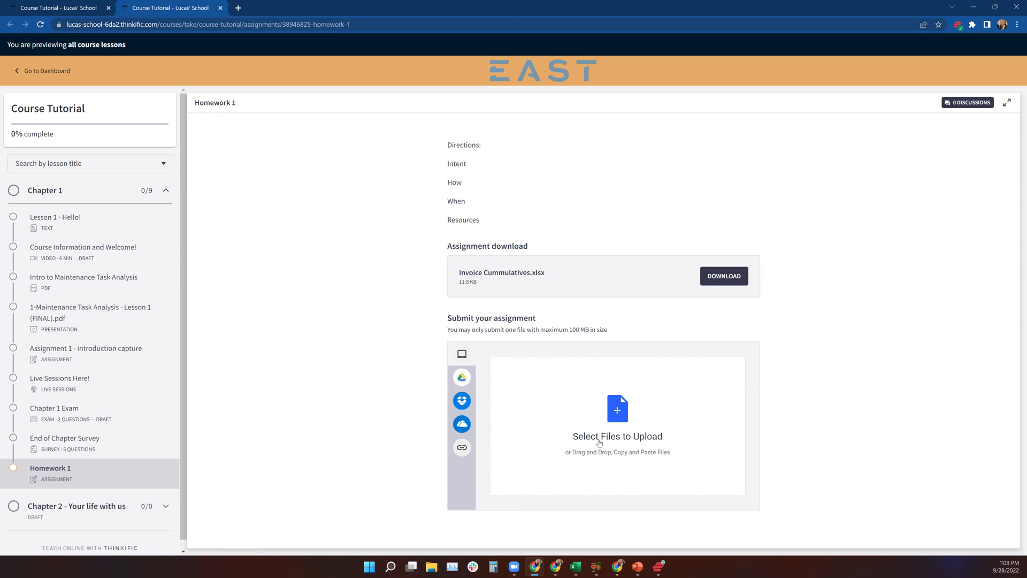
# Check the preview's submission area by opening, then closing, the file picker
pyautogui.click(623, 411)
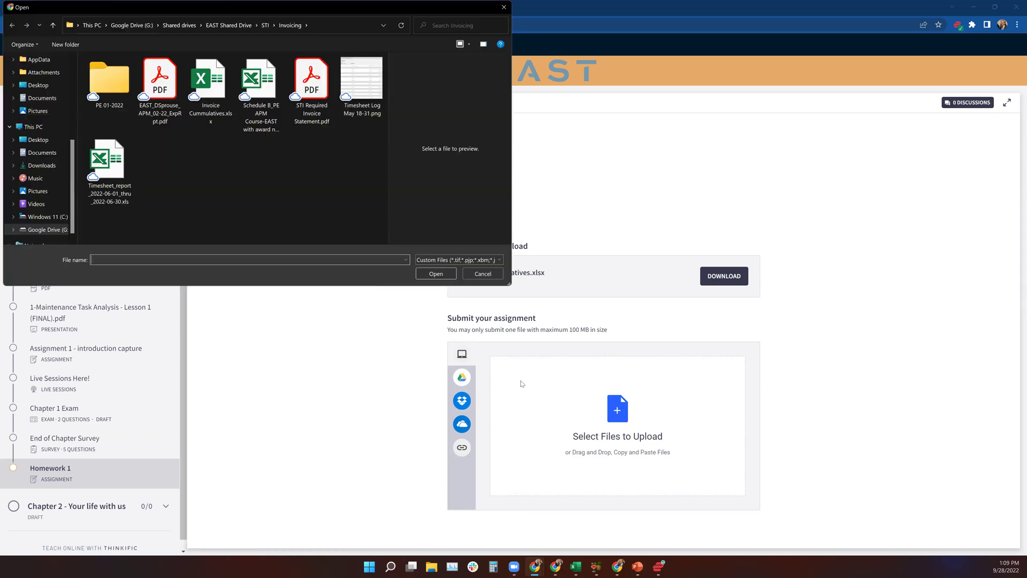
pyautogui.click(503, 7)
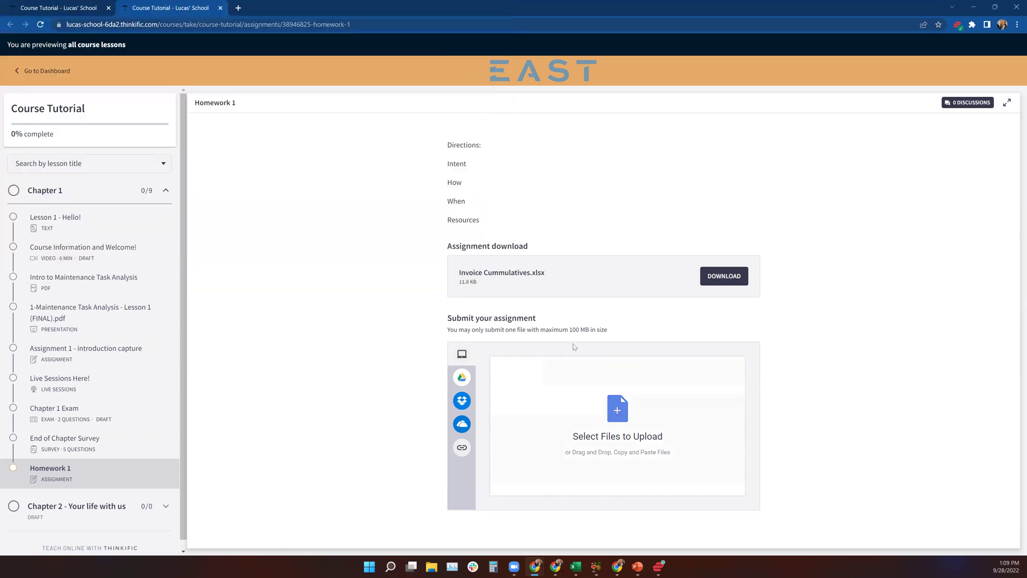